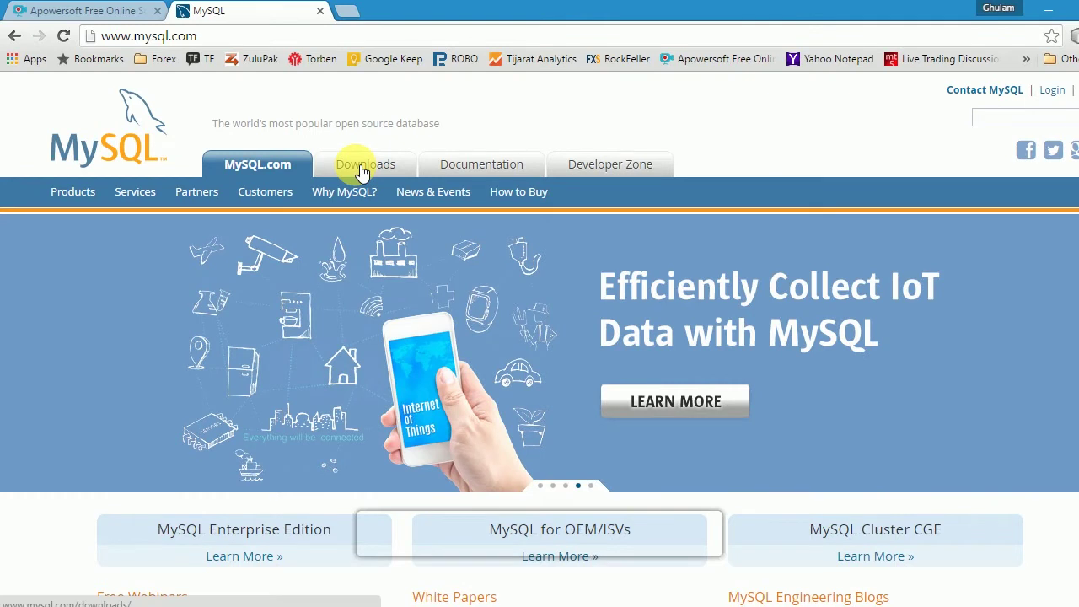
- Go to the mysql.com Downloads page and open Community (GPL) Downloads
click(361, 168)
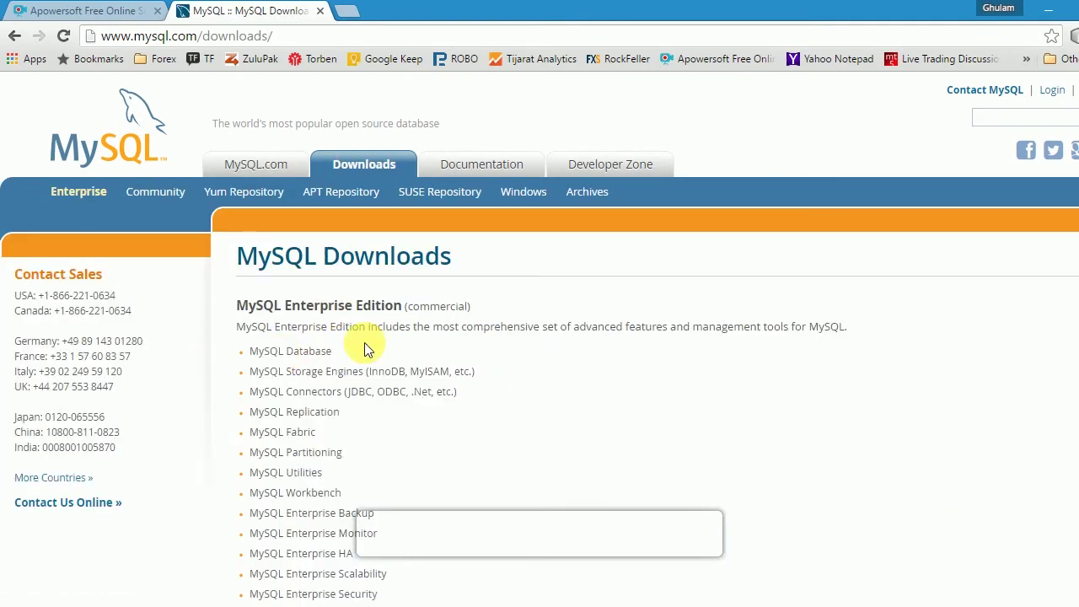
scroll(368, 278, down, 4)
scroll(369, 353, down, 3)
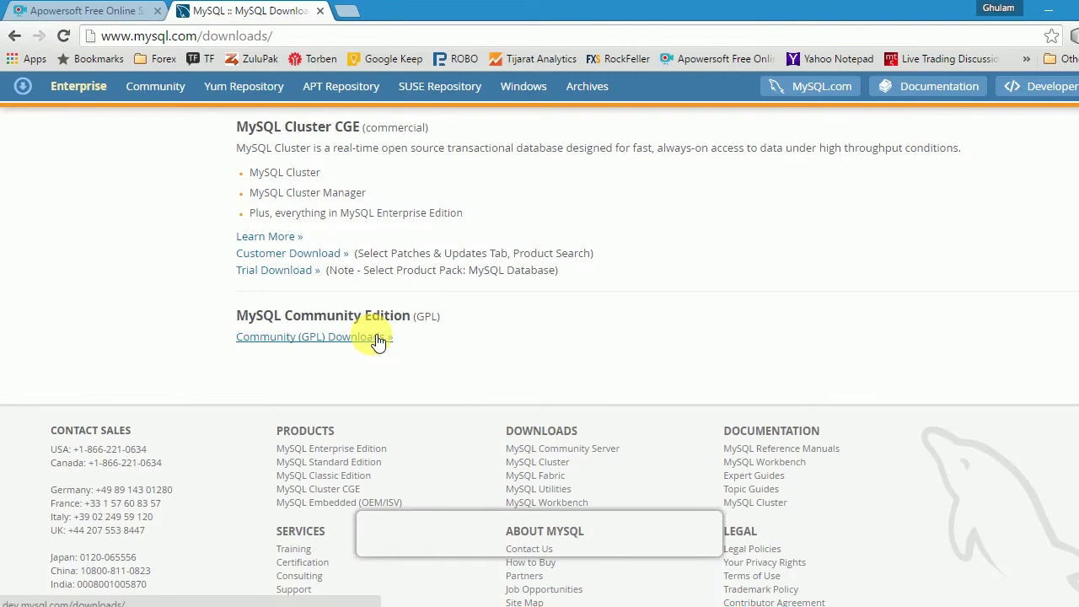
click(377, 339)
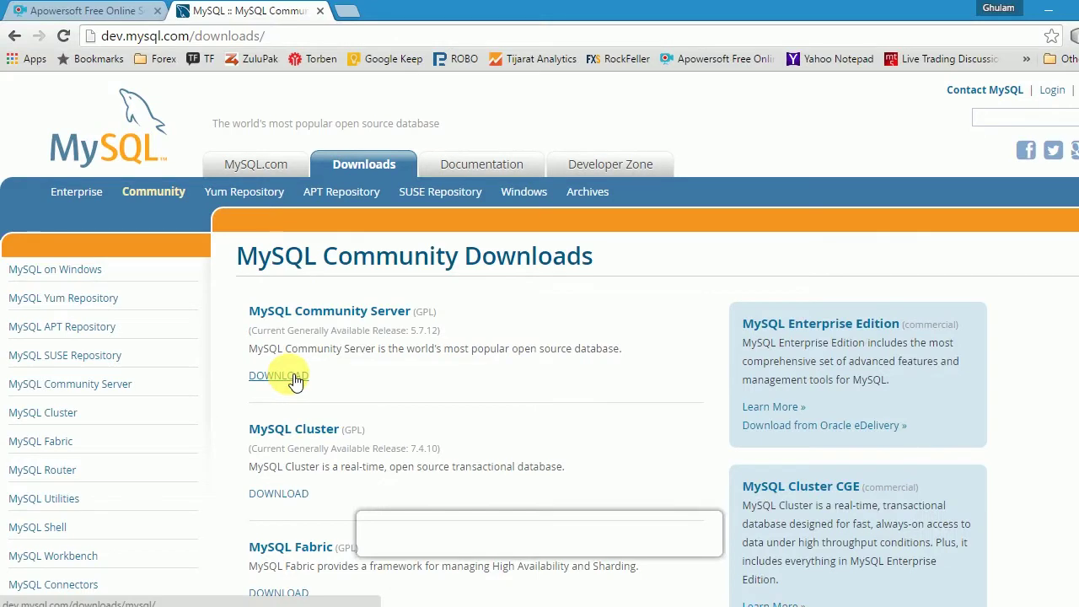
- Open the MySQL Community Server 5.7.12 download page and scroll to the Windows downloads
click(295, 380)
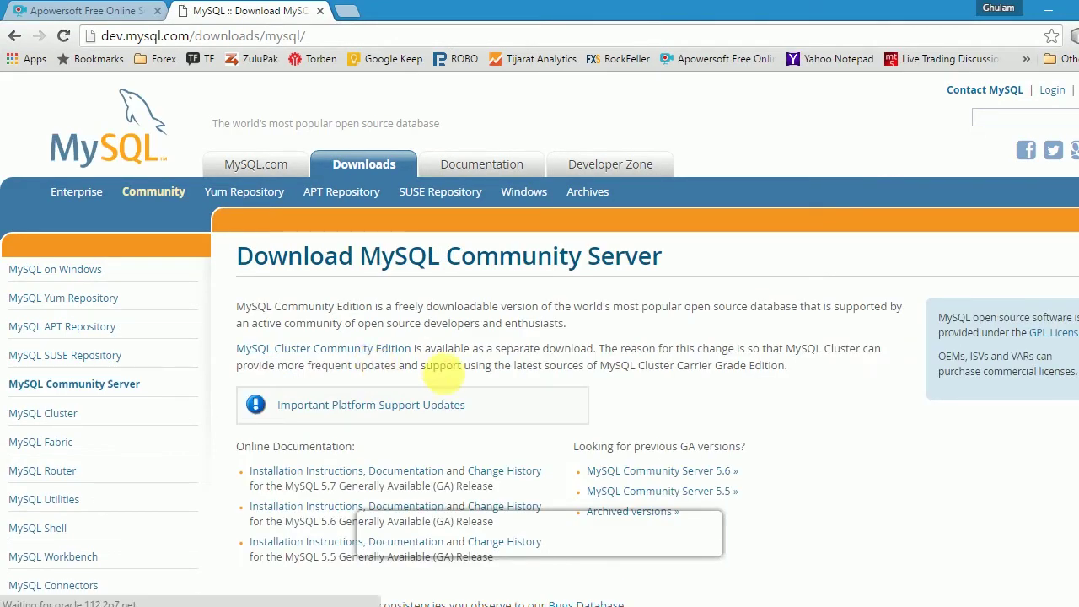
scroll(543, 394, down, 2)
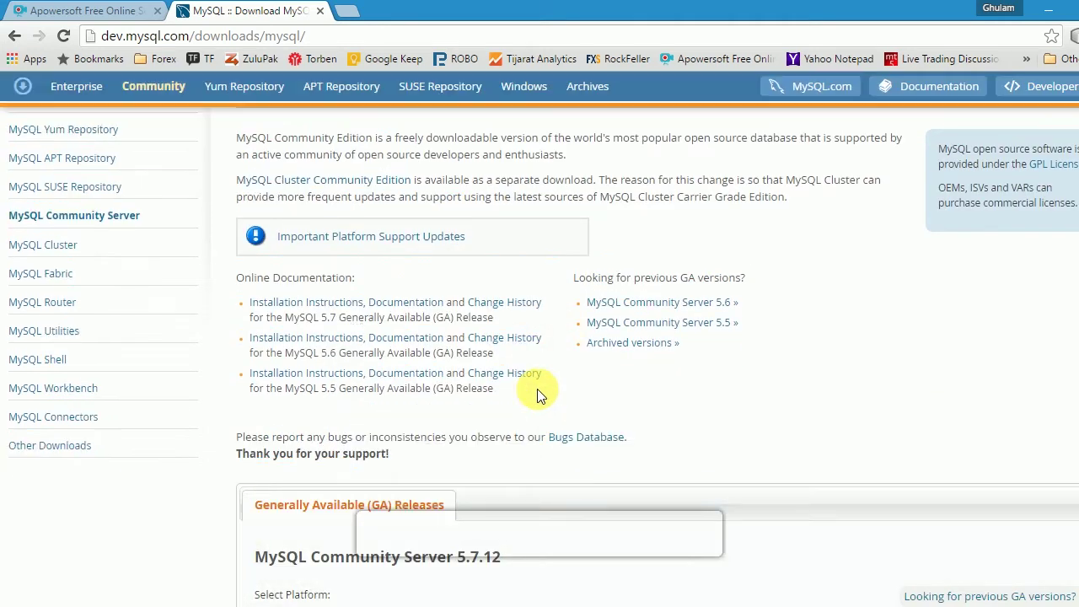
scroll(546, 384, down, 4)
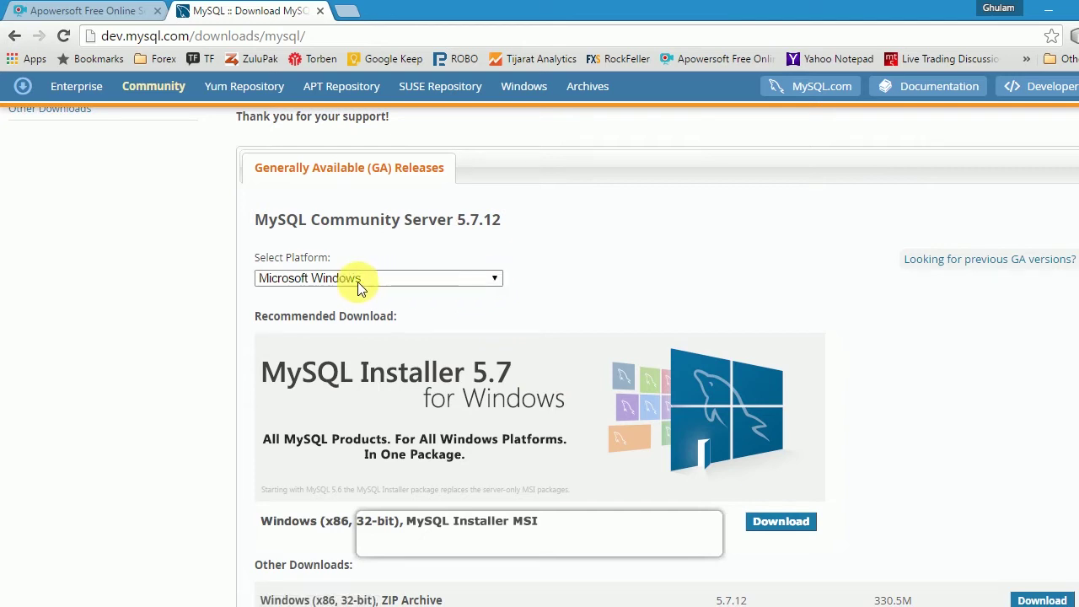
scroll(409, 353, down, 1)
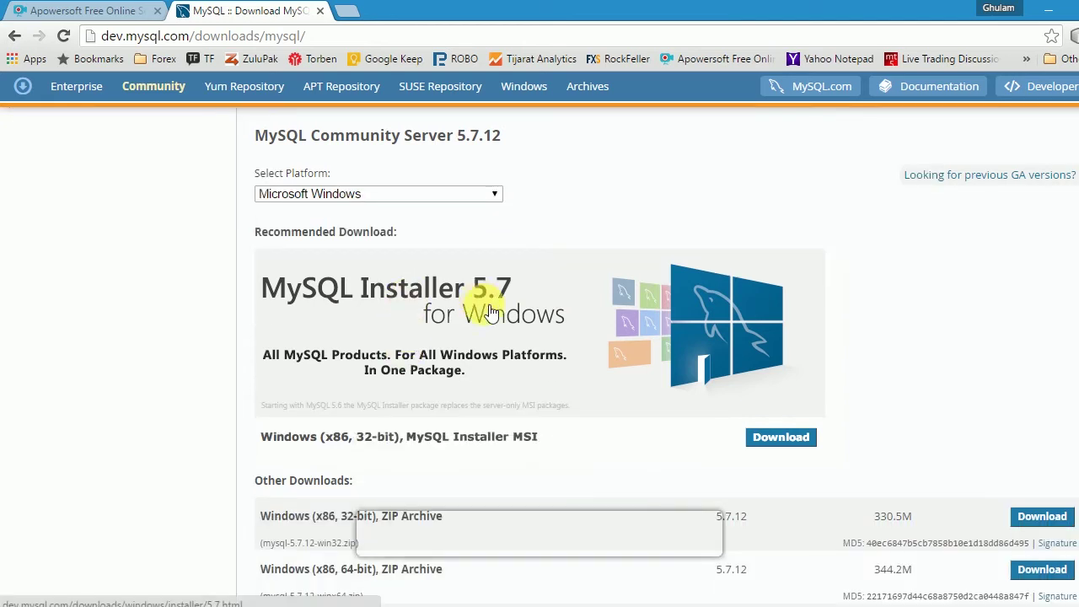
scroll(458, 384, down, 2)
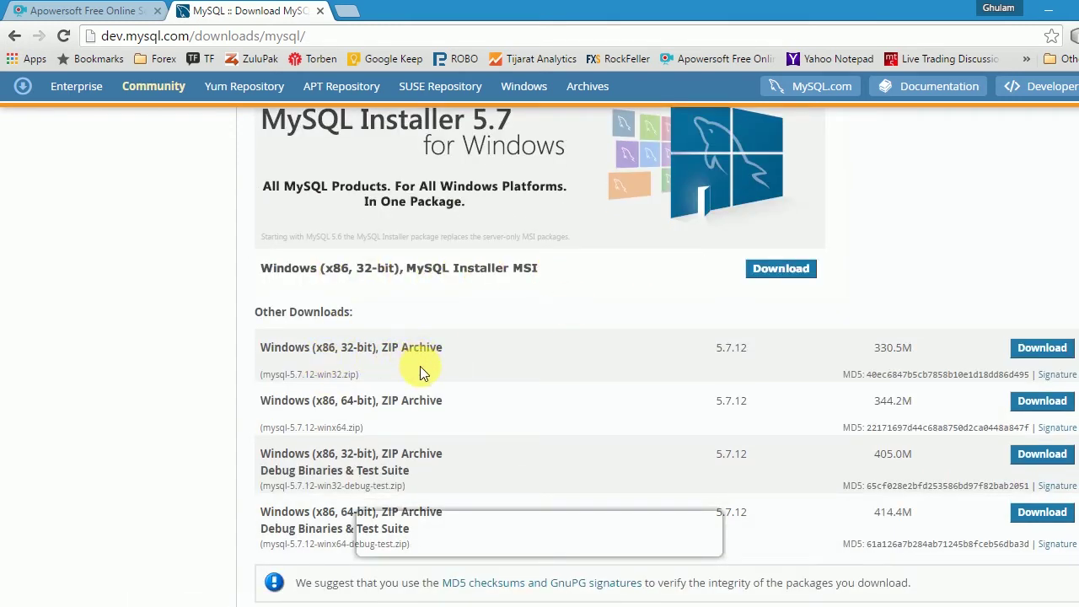
scroll(420, 368, down, 1)
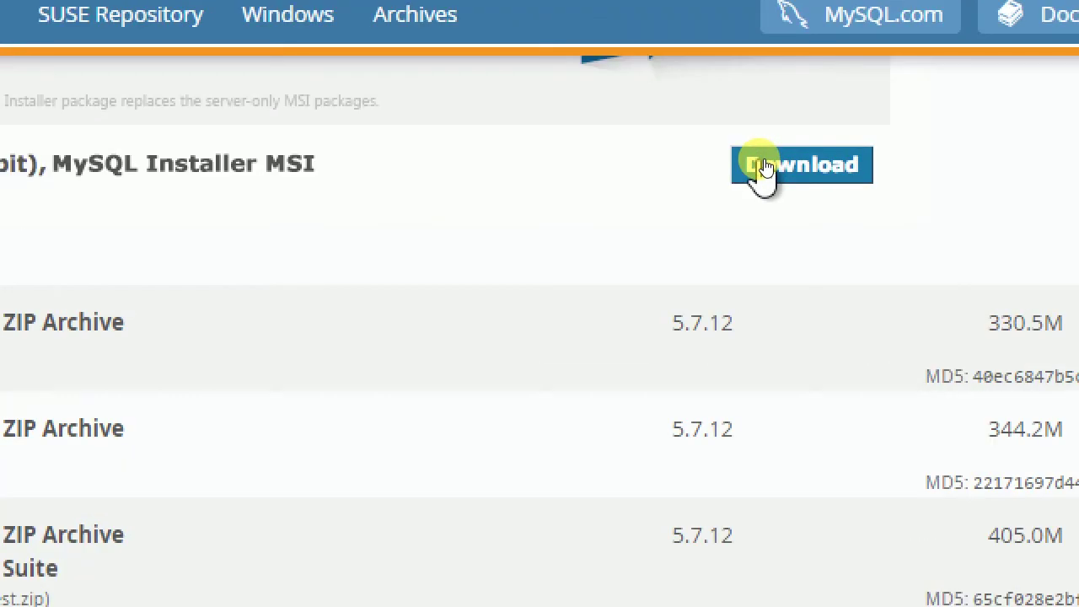
- Download the 384.7M mysql-installer-community-5.7.12.0.msi without signing in, saving it to Local Disk (G:)
click(767, 162)
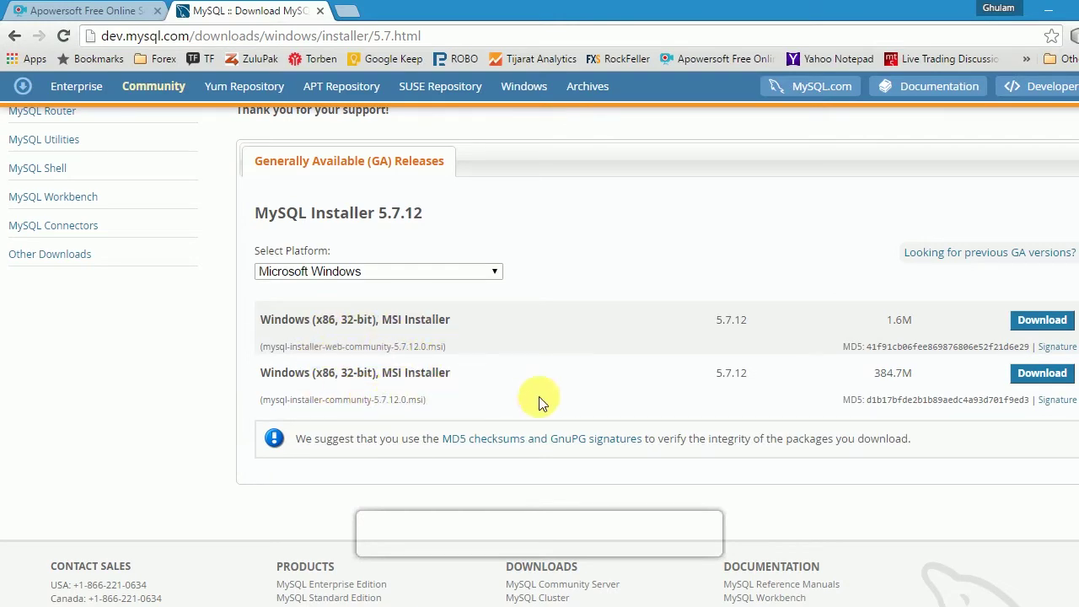
click(1044, 375)
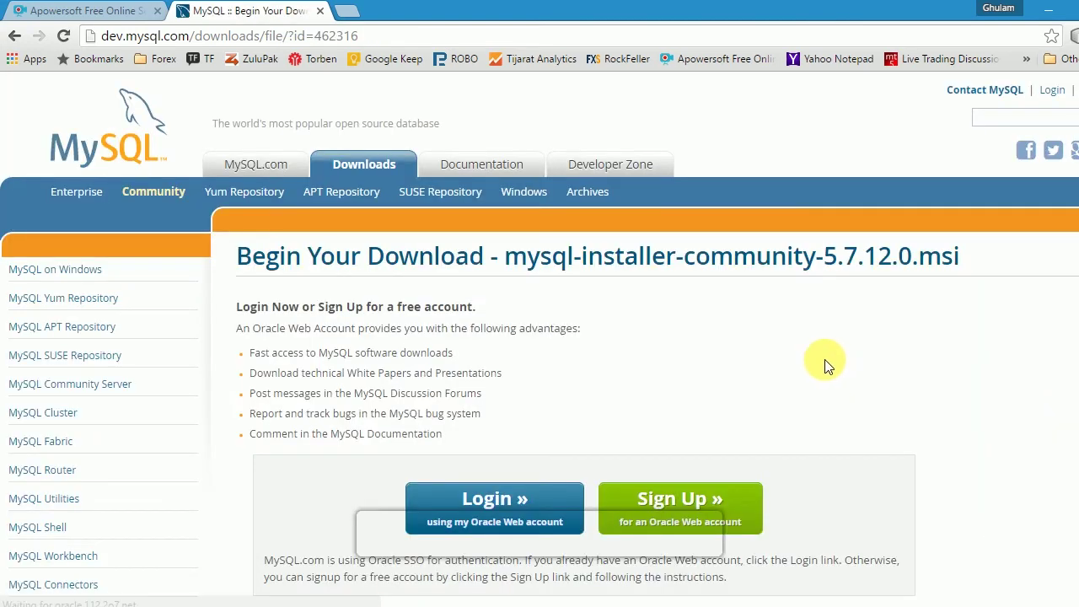
scroll(824, 362, down, 2)
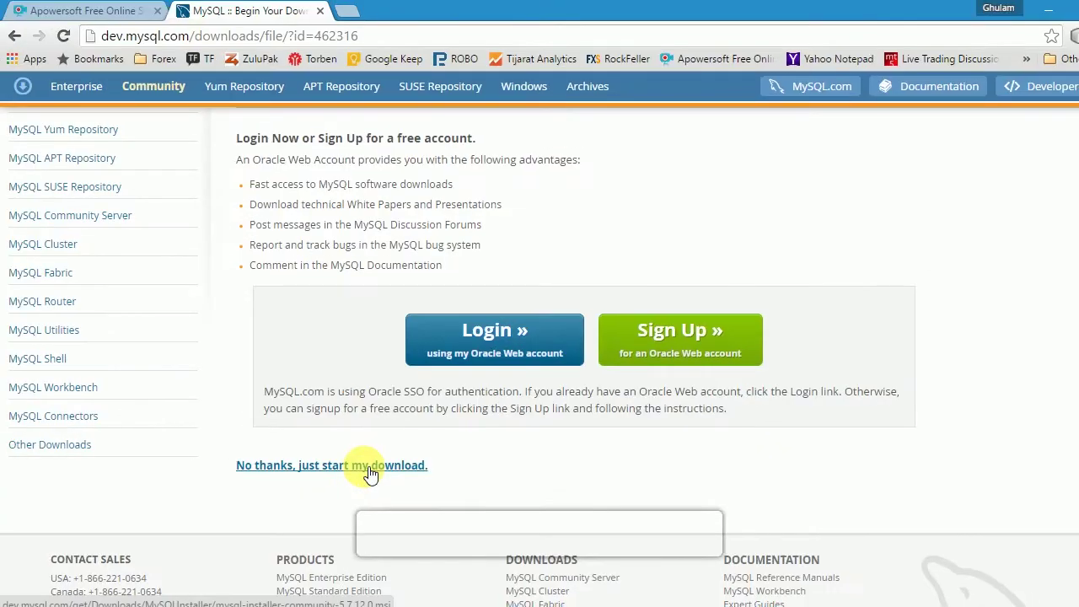
click(368, 468)
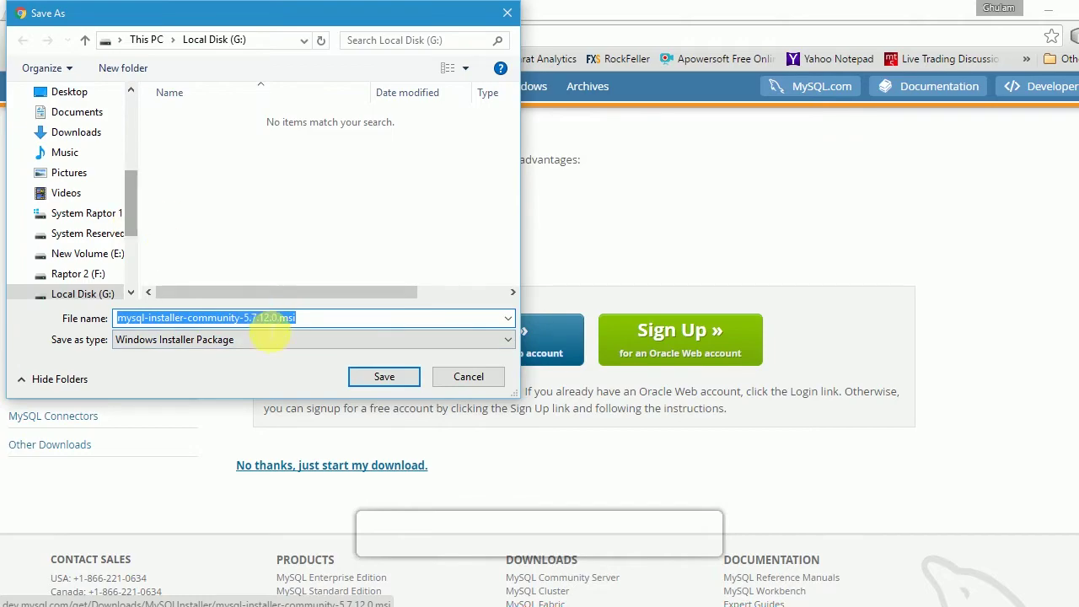
click(377, 377)
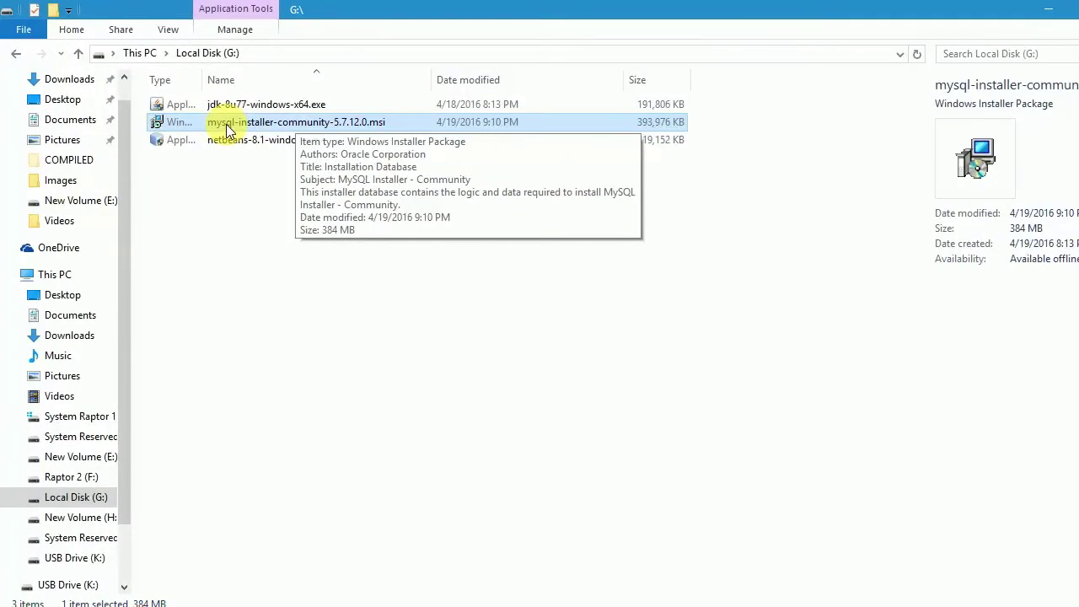
- Widen the Type column, then run Install on mysql-installer-community-5.7.12.0.msi and minimize Explorer
drag(205, 80, 318, 79)
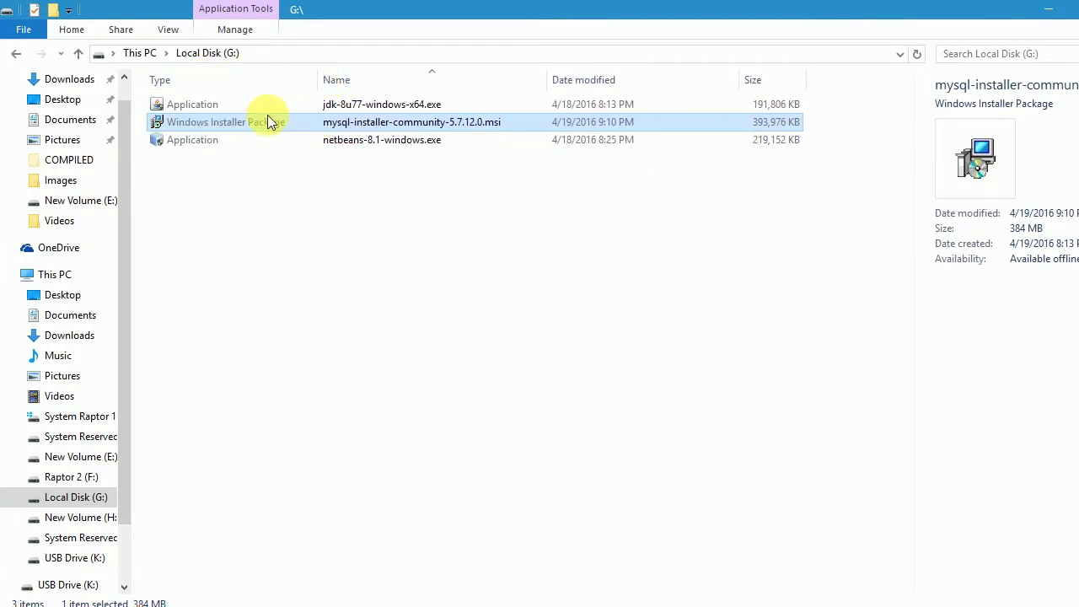
right_click(259, 120)
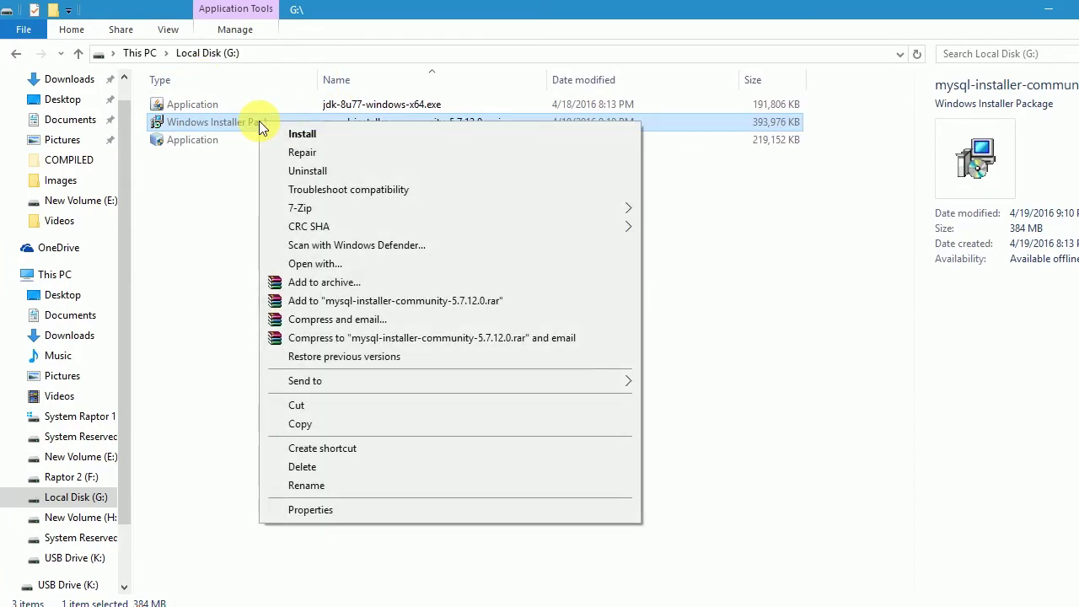
click(301, 134)
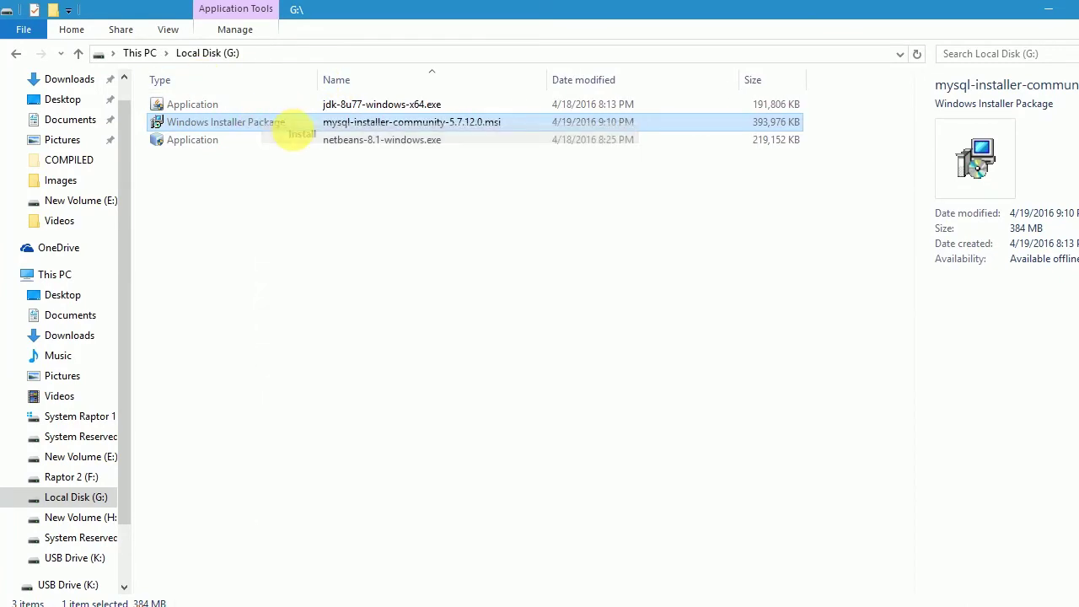
click(1052, 15)
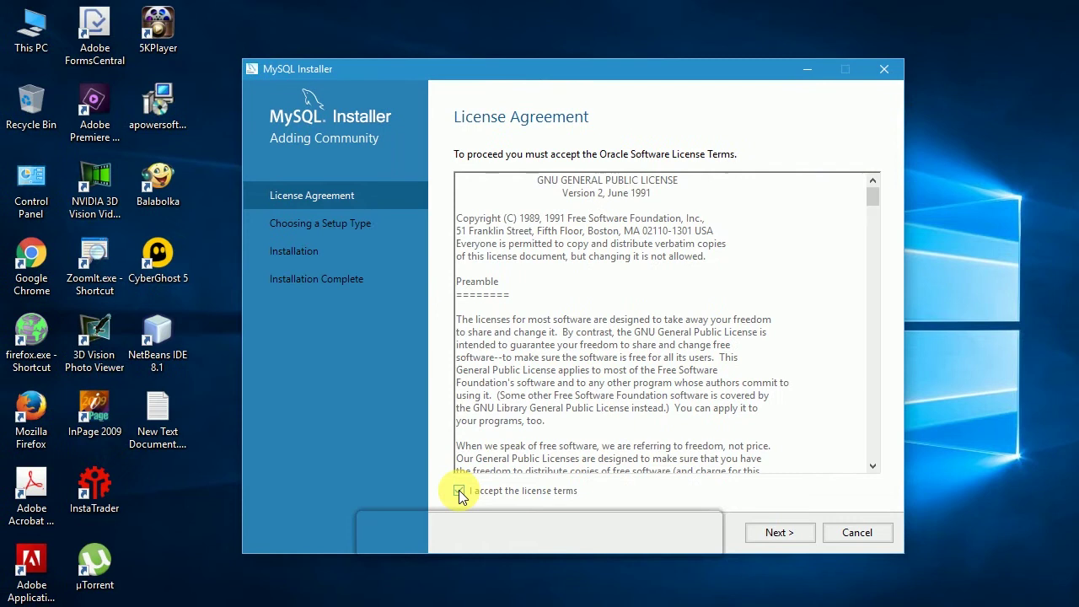
- Accept the license, keep the Developer Default setup type, and proceed past unmet requirements
click(459, 490)
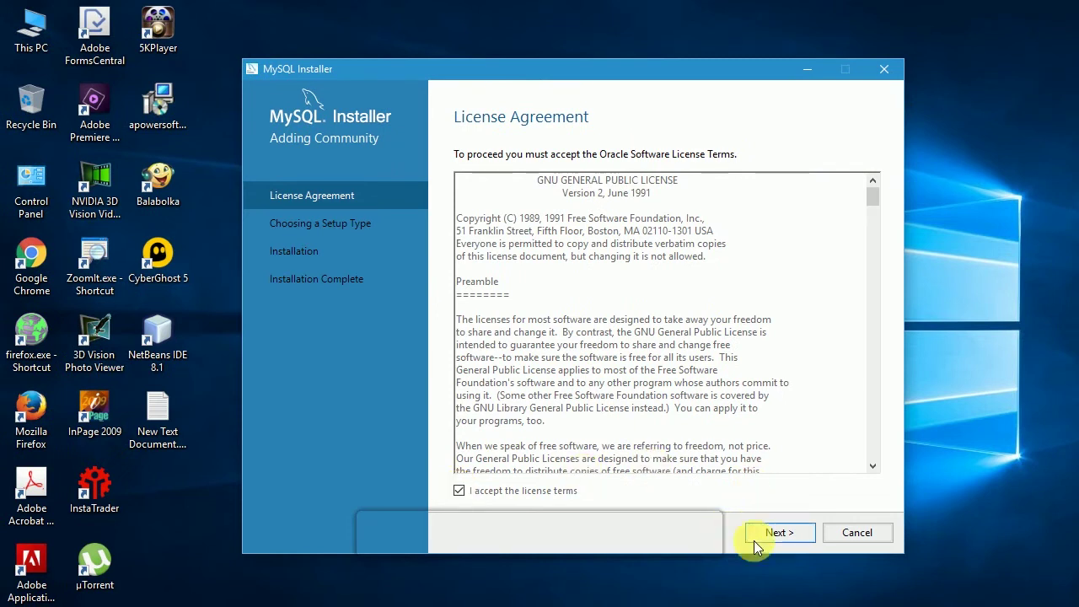
click(777, 533)
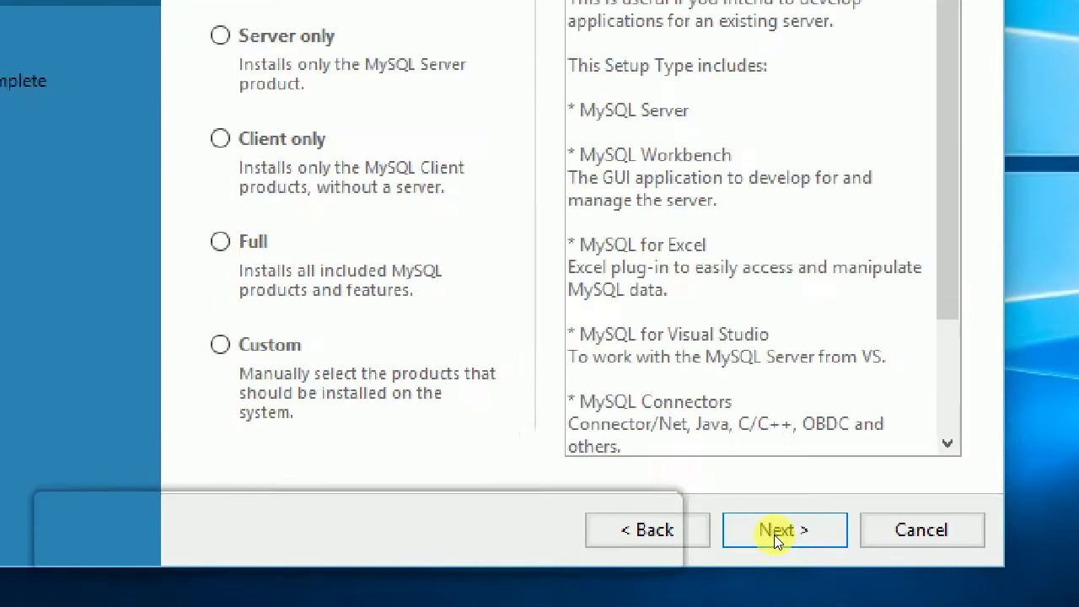
click(775, 535)
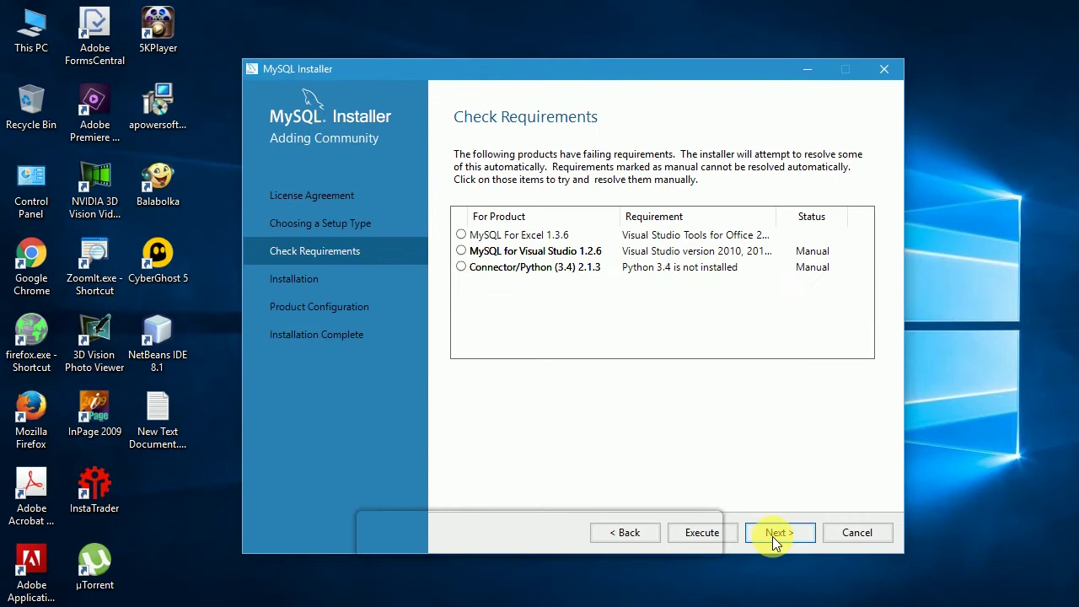
click(771, 536)
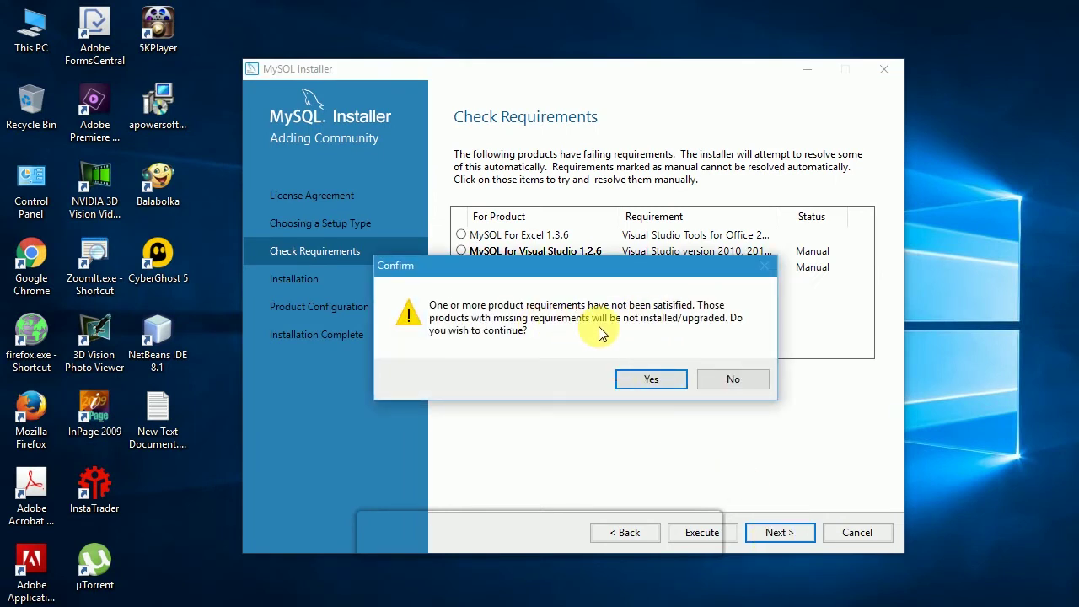
click(648, 379)
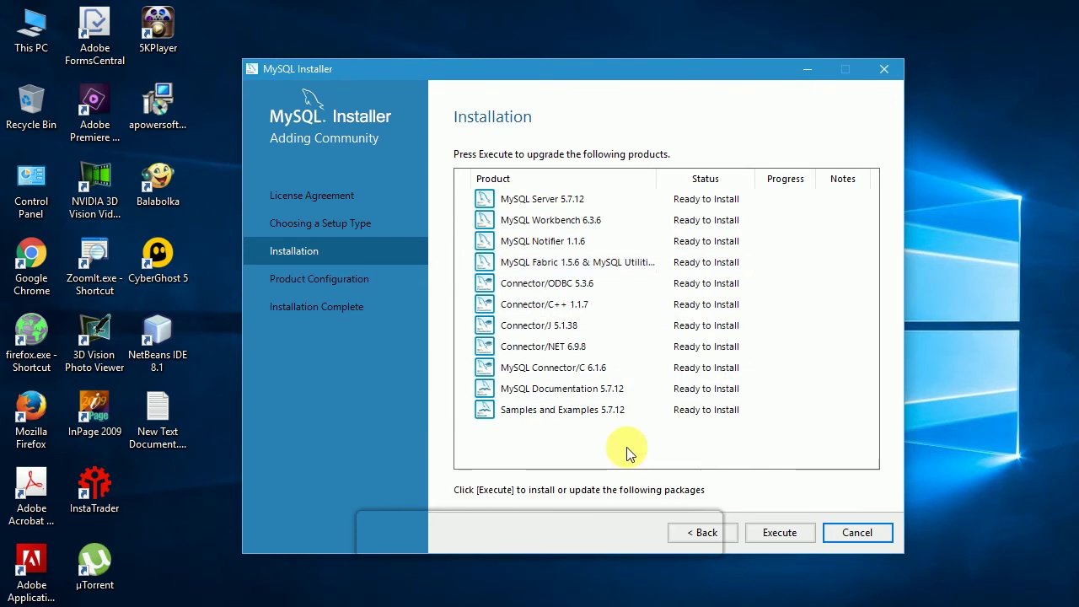
- Install the listed products with the detailed log shown, then continue to Product Configuration
click(783, 529)
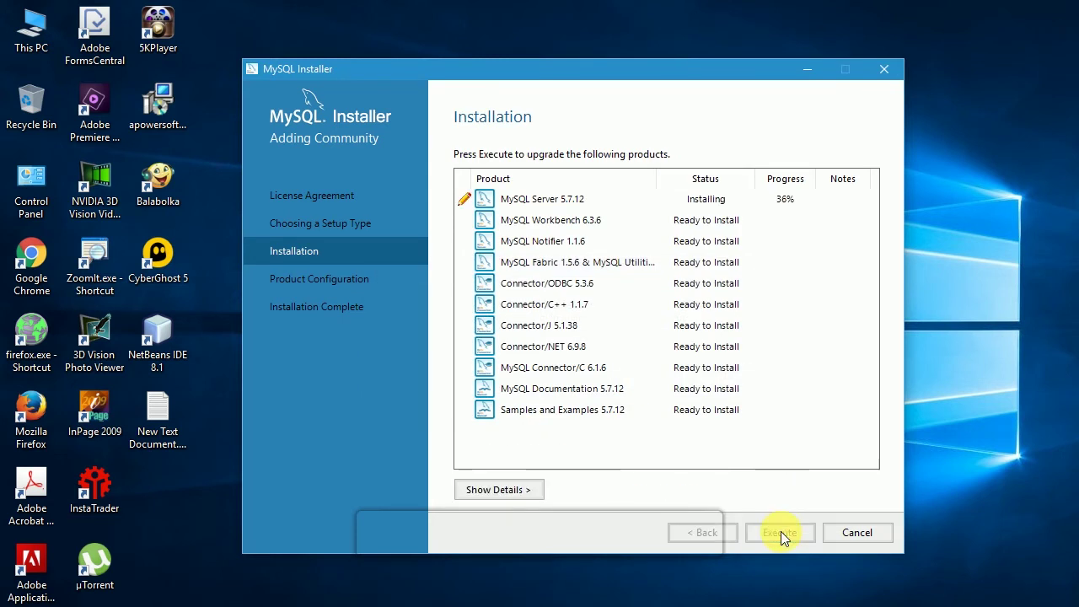
click(499, 489)
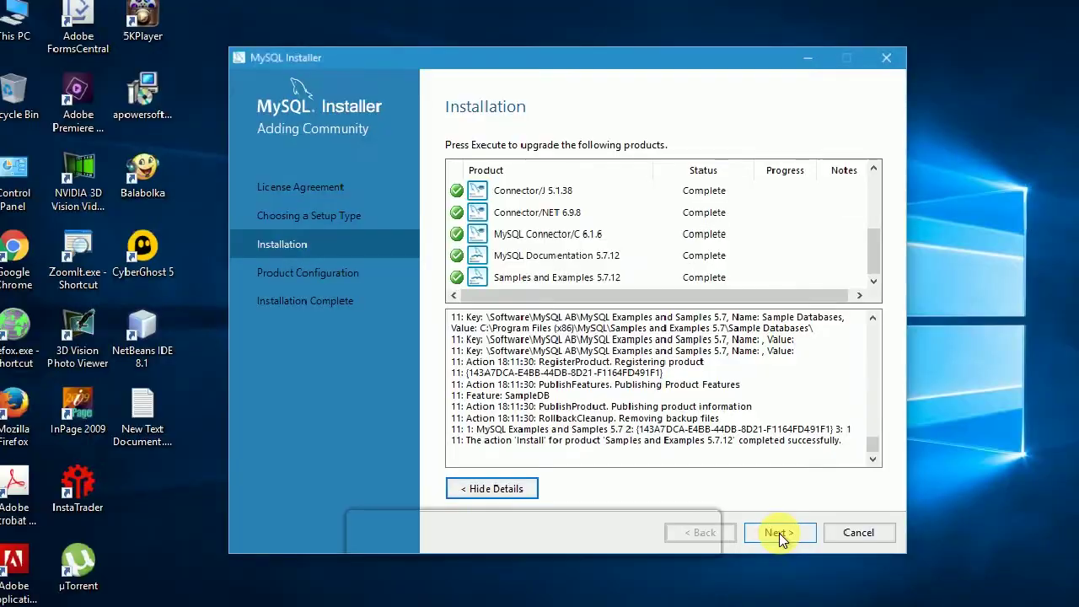
click(779, 533)
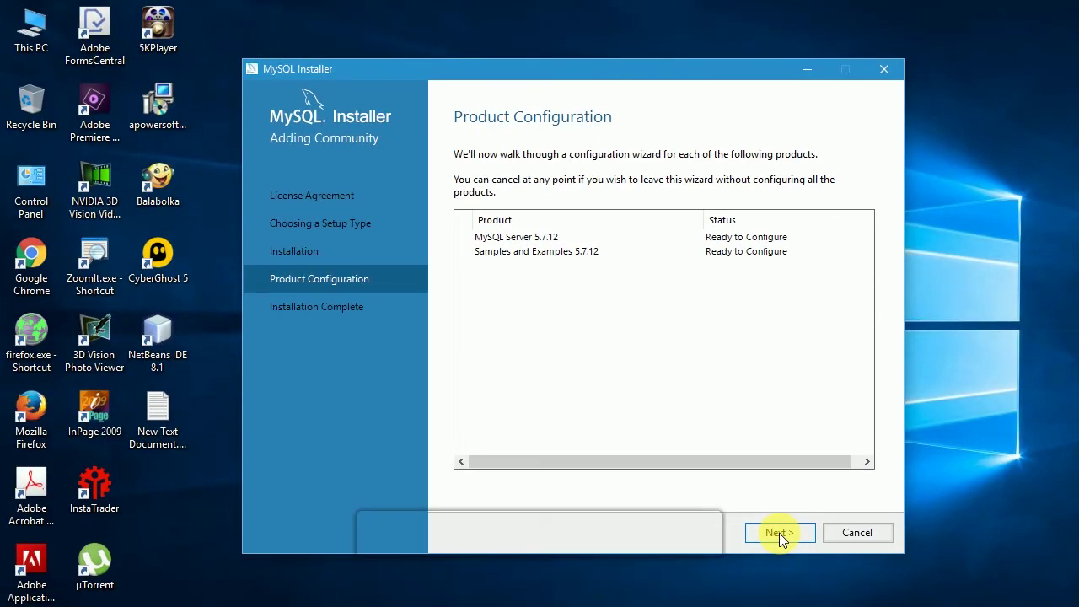
- Keep Development Machine on port 3306 and enter the root account password in both fields
click(779, 533)
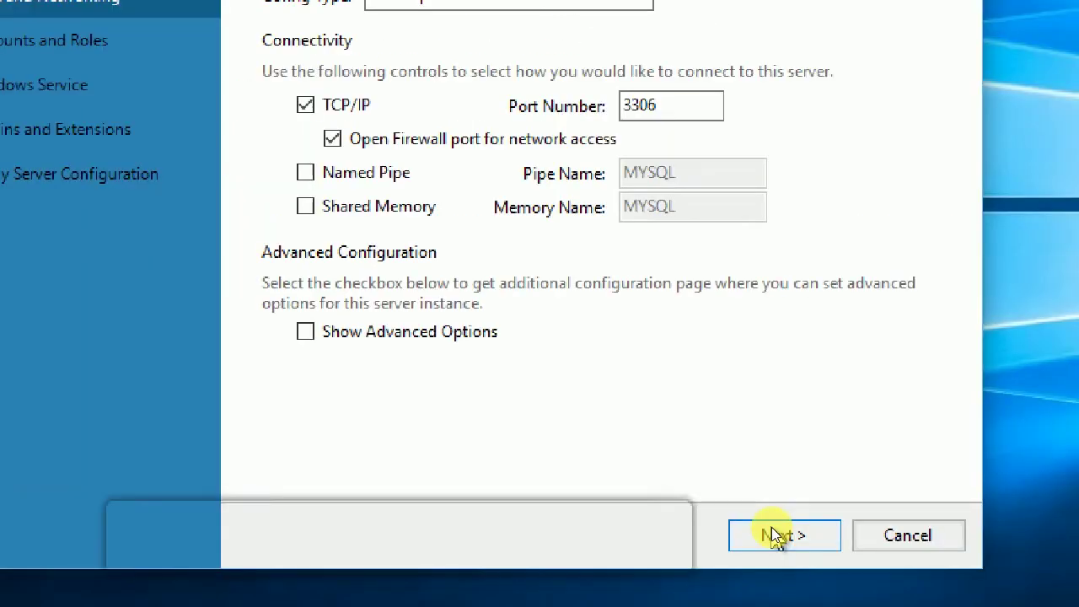
click(958, 606)
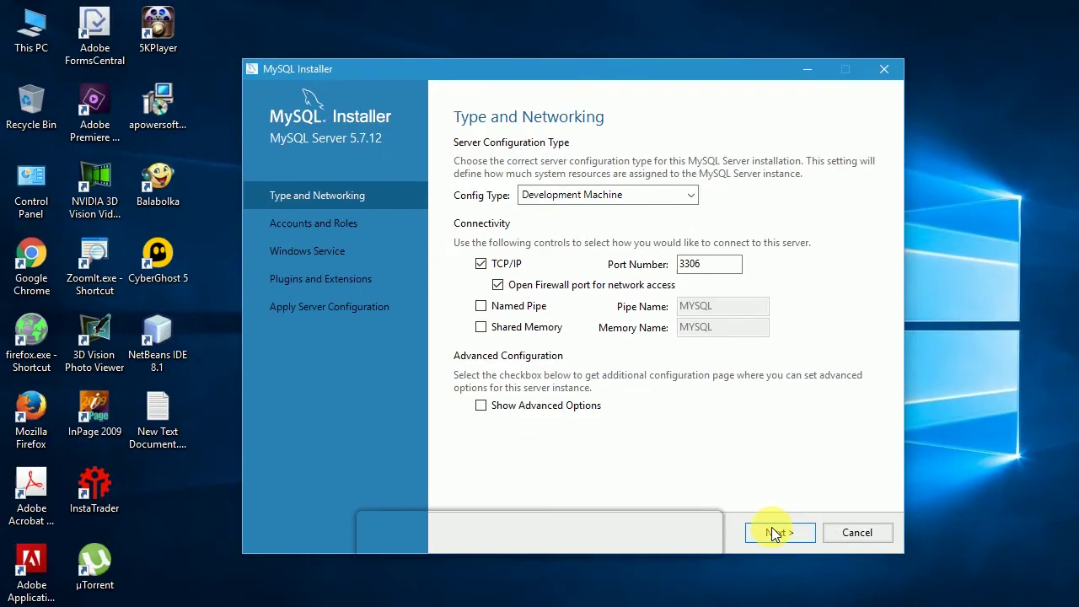
click(641, 189)
text(root)
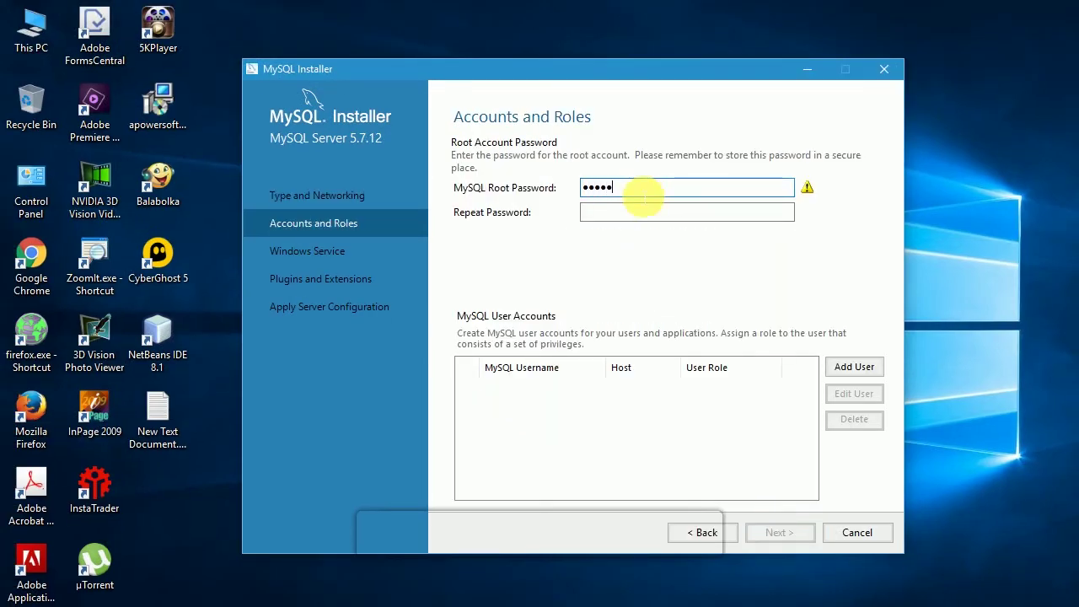
key(Tab)
text(mysql)
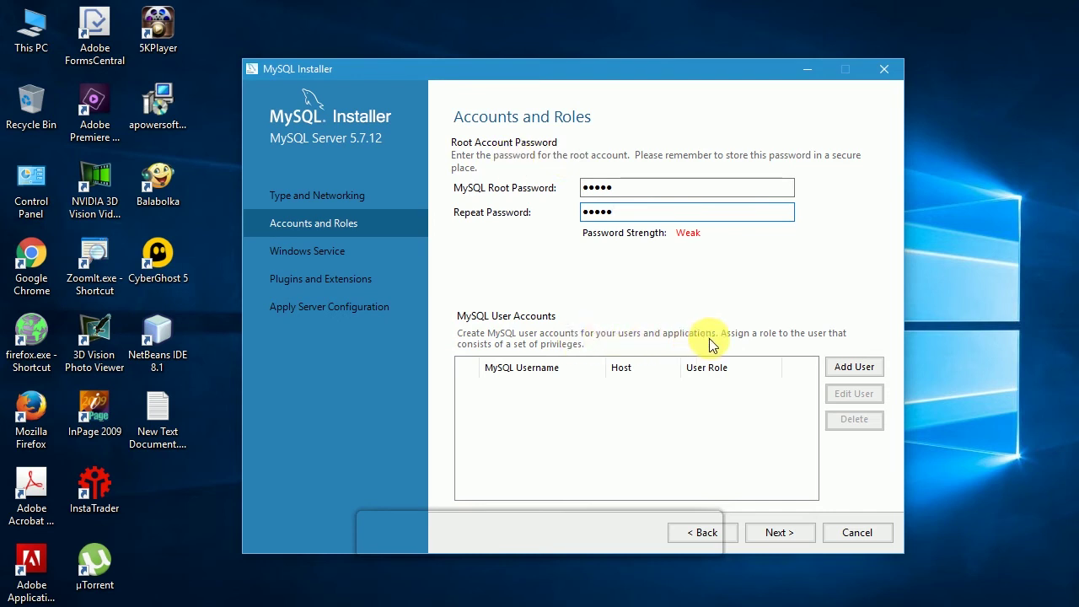
- Add a DB Admin user and turn off starting the MySQL service at system startup
click(847, 371)
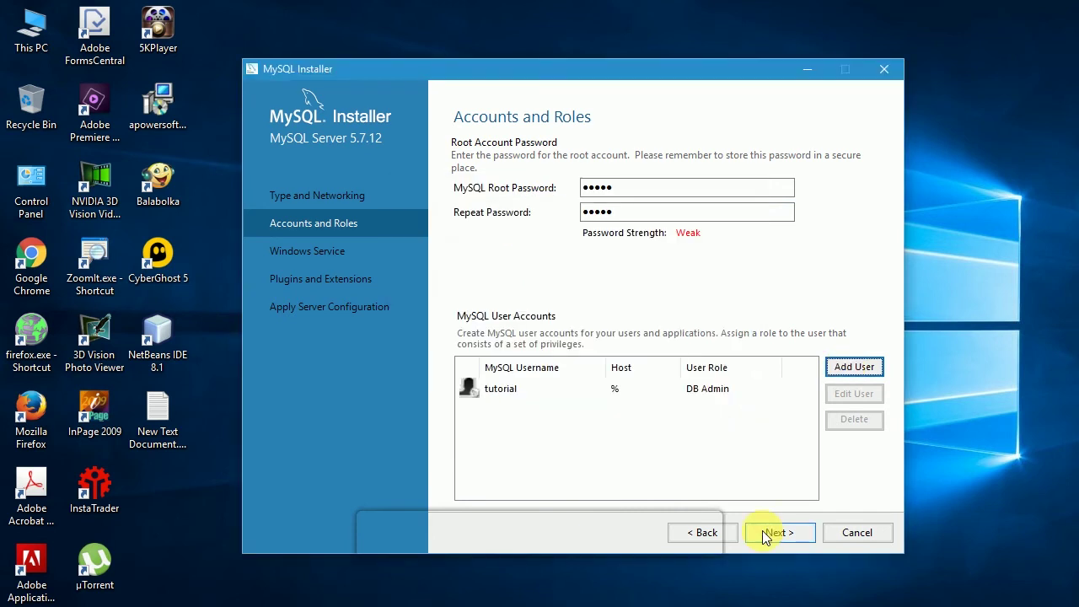
click(764, 536)
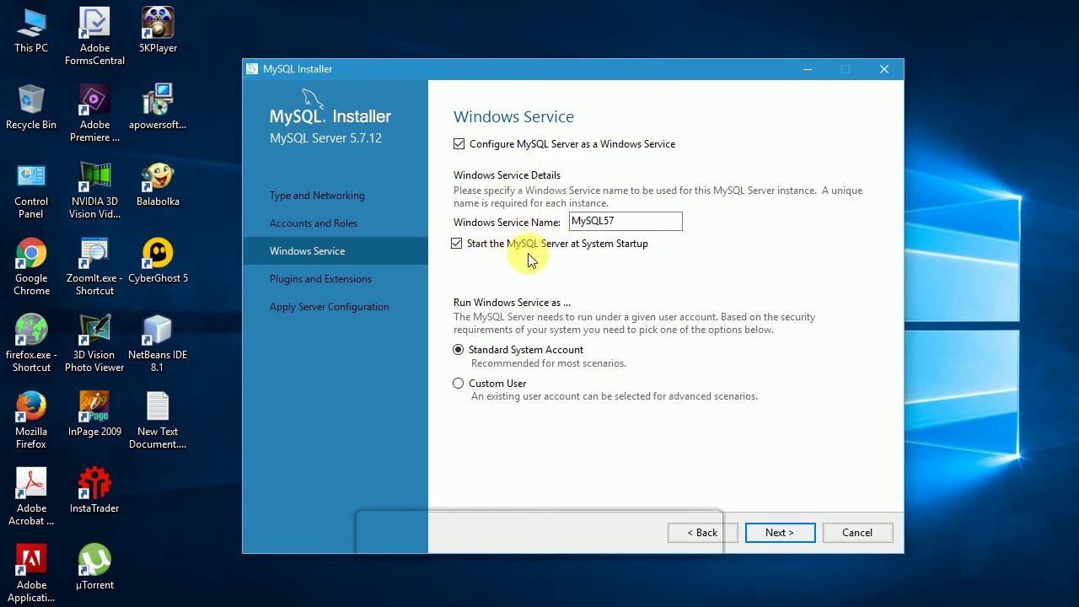
click(460, 246)
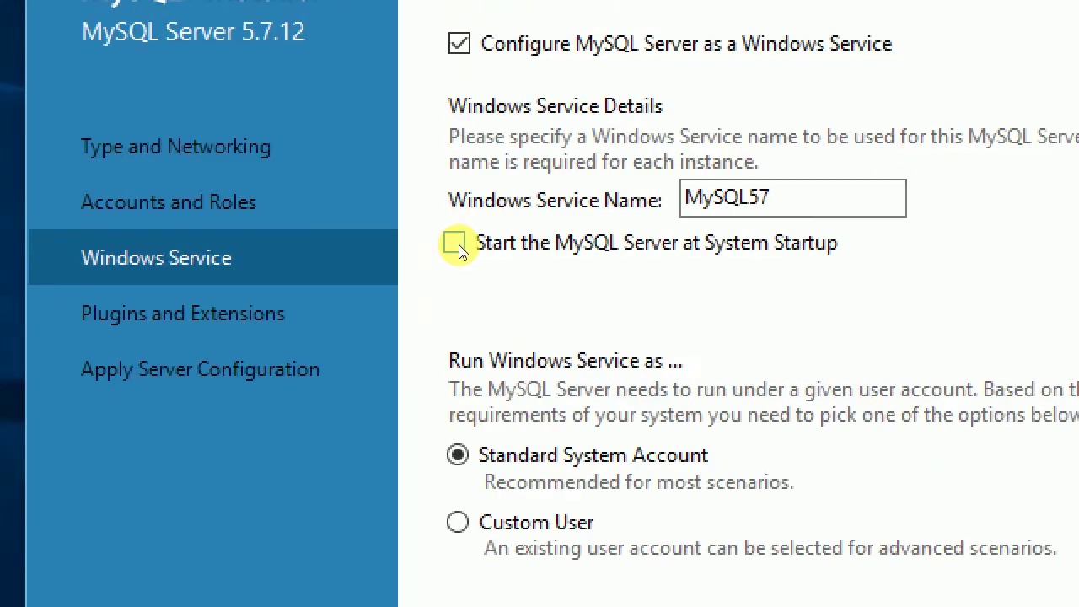
click(780, 532)
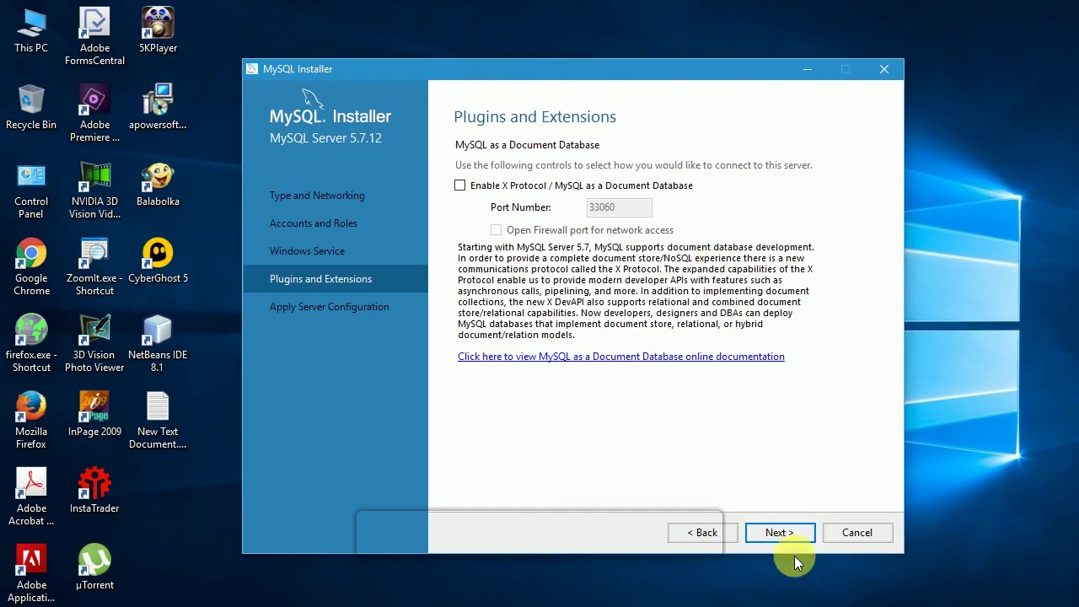
- Execute the MySQL Server 5.7.12 configuration steps and finish once they succeed
click(780, 532)
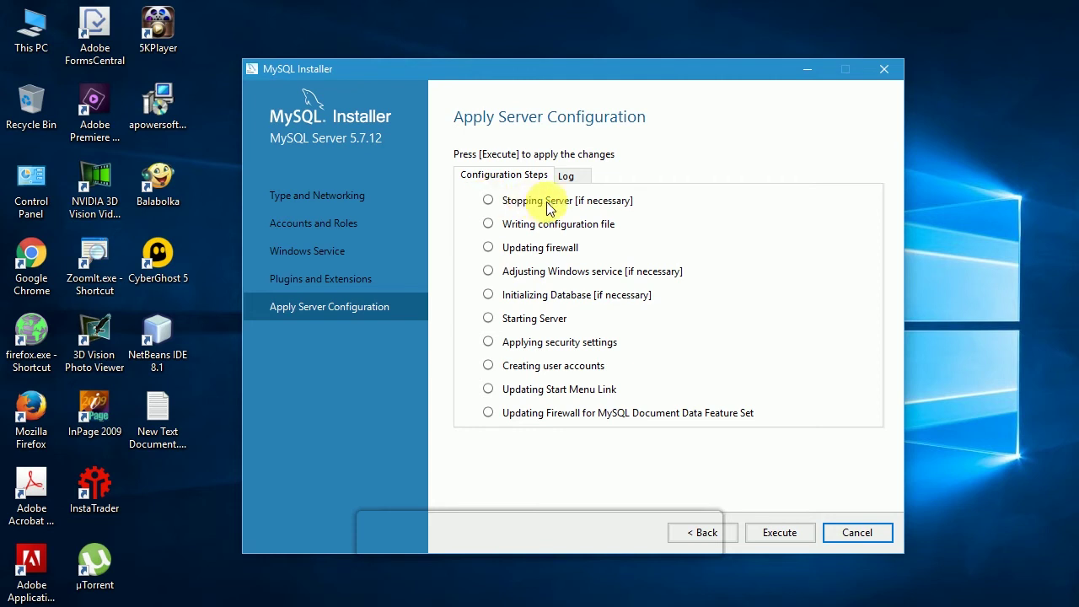
click(568, 177)
click(538, 177)
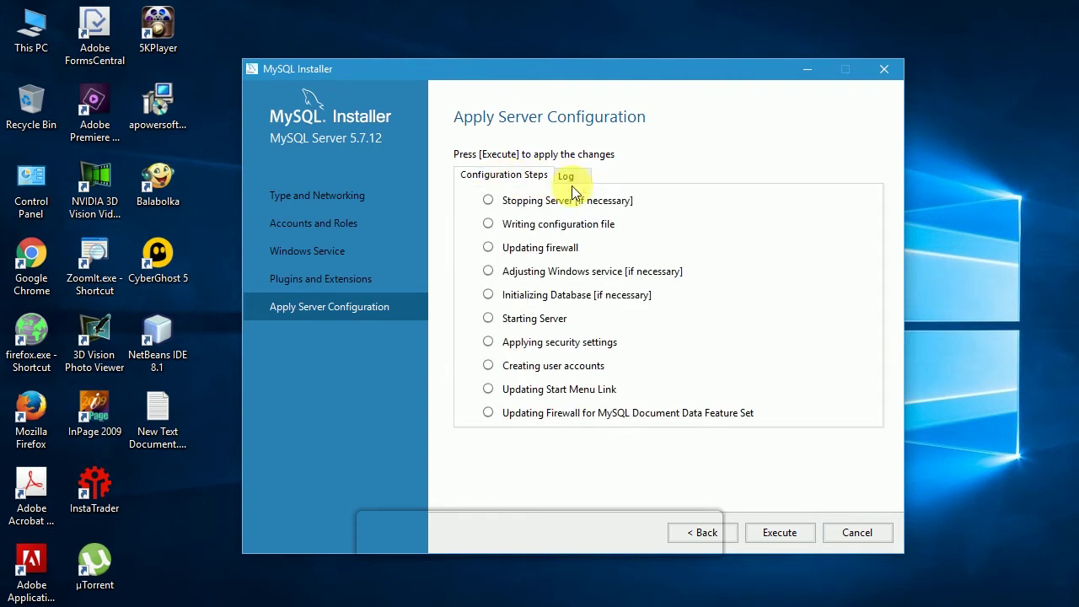
click(769, 533)
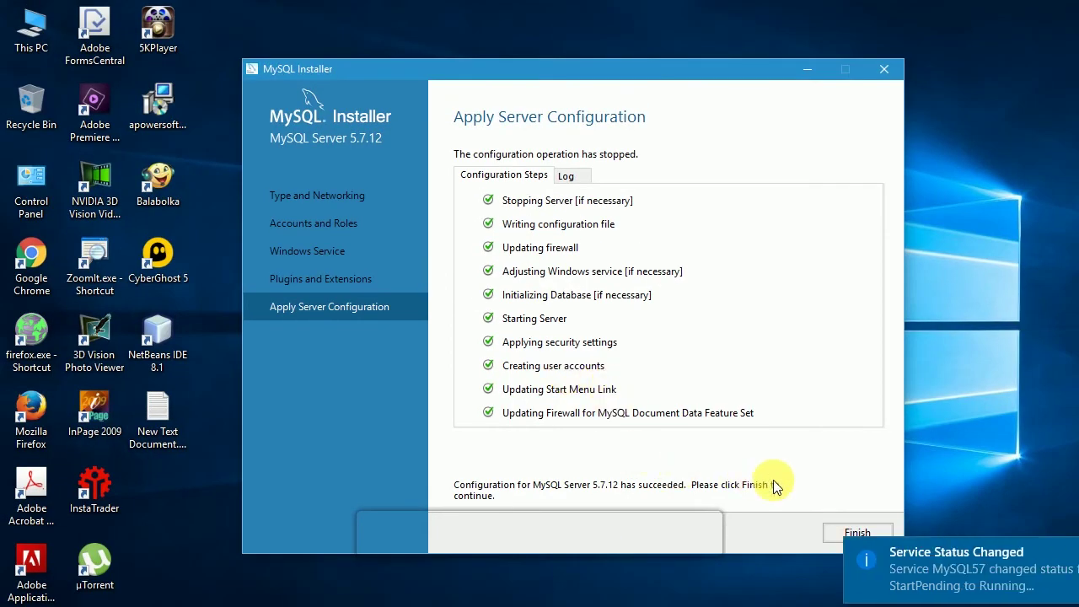
click(927, 548)
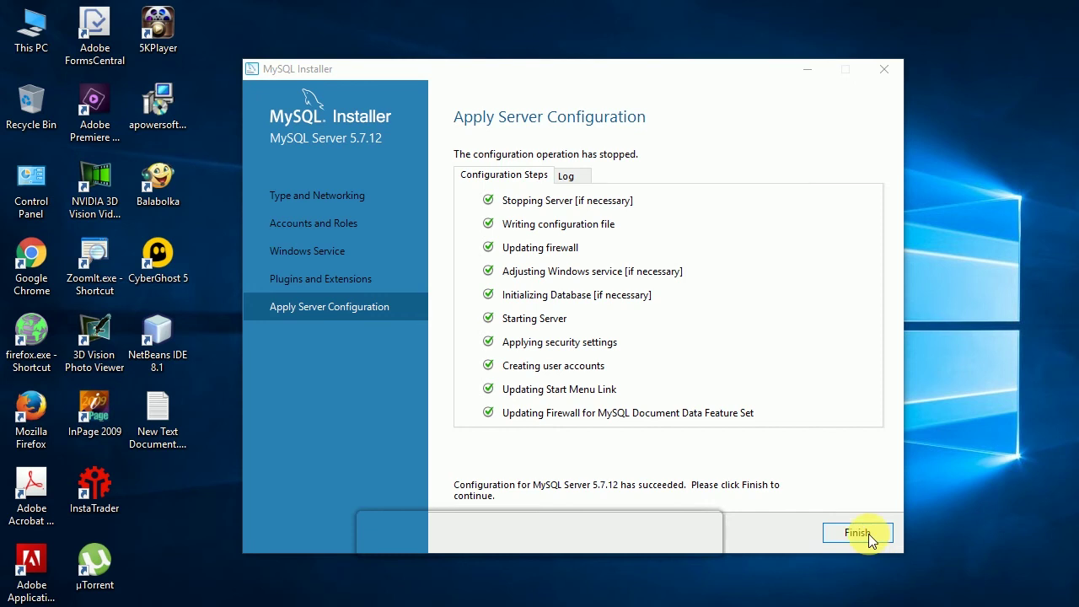
click(859, 534)
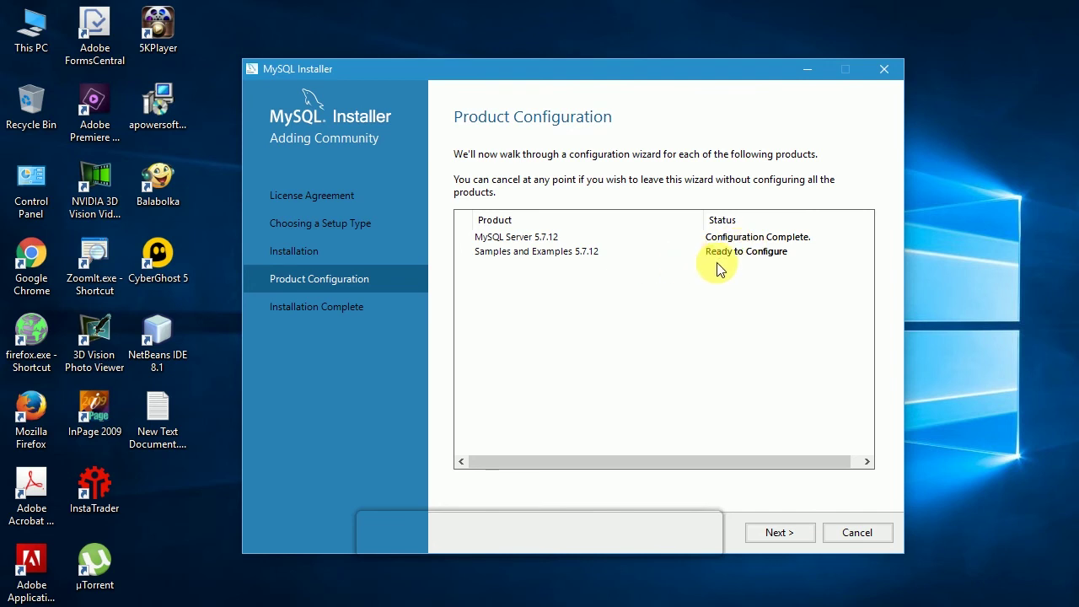
- Verify the root connection, then execute and finish the Samples and Examples configuration
click(768, 533)
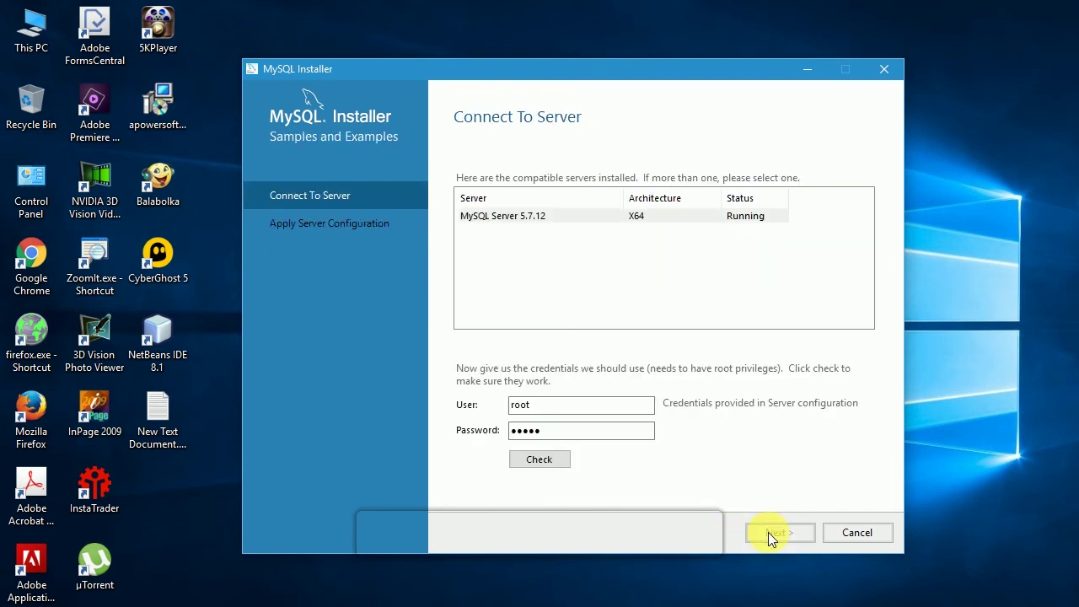
click(553, 464)
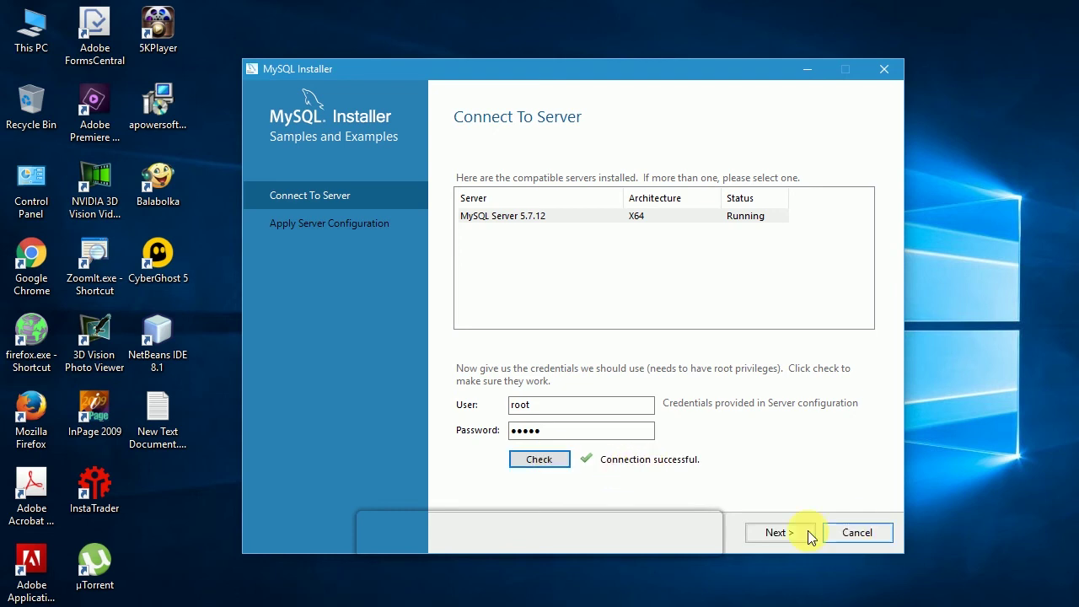
click(776, 530)
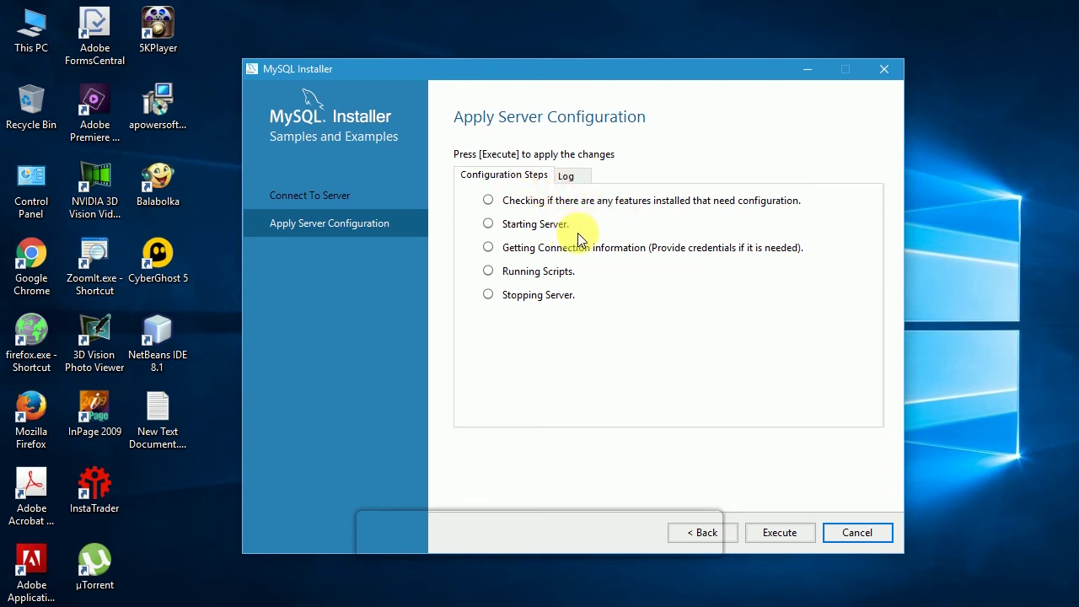
click(780, 535)
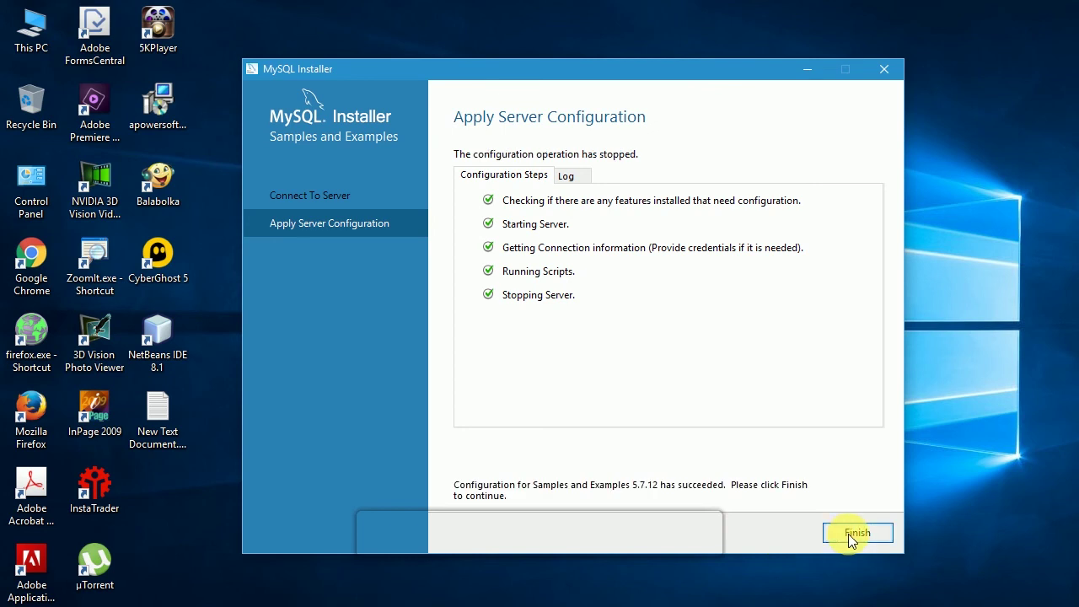
click(849, 534)
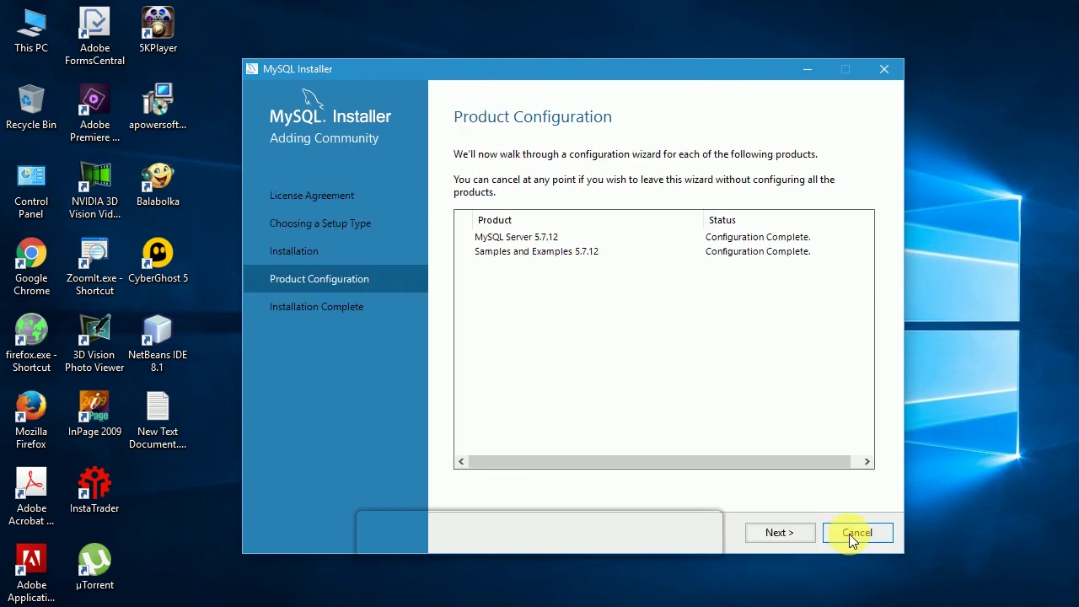
- Complete the installation with Start MySQL Workbench after Setup unchecked and close the installer
click(791, 533)
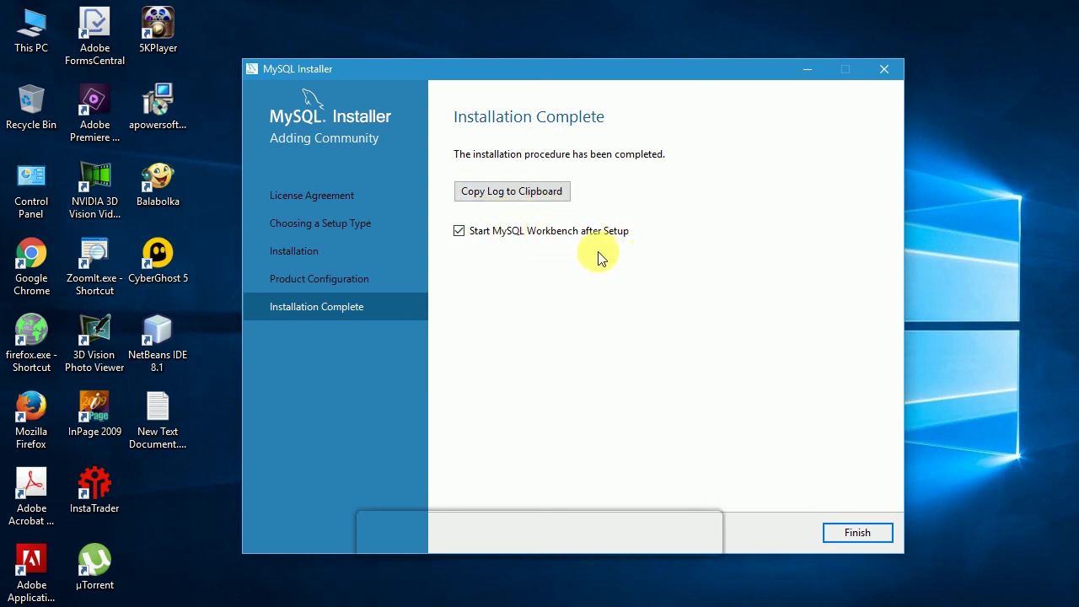
click(459, 230)
click(845, 531)
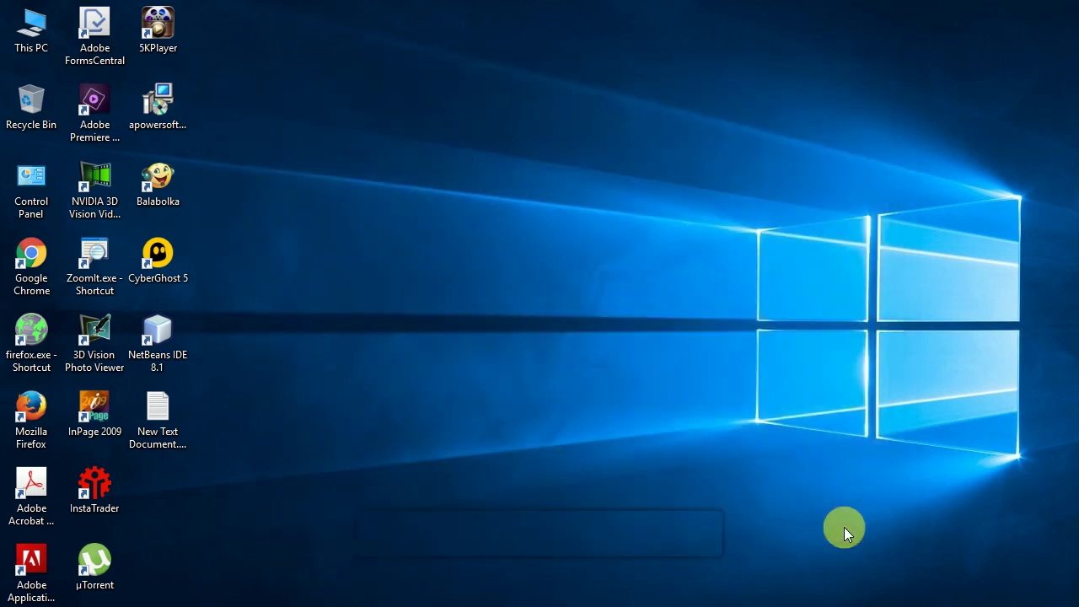